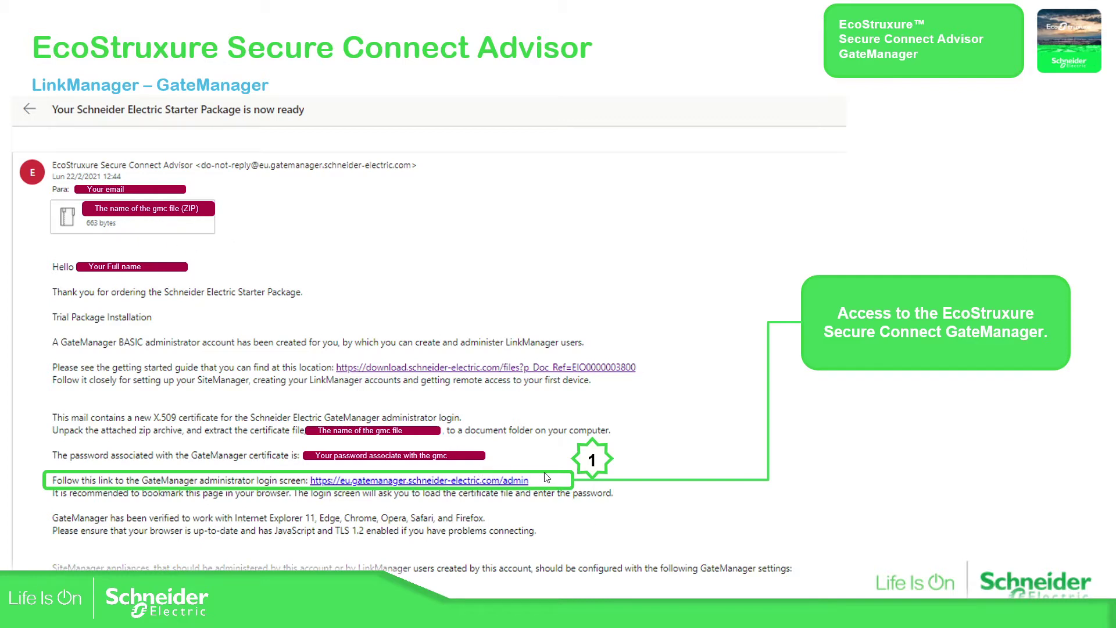
# Advance the slideshow from the starter-package email slide to the GateManager portal screenshot.
pyautogui.click(932, 478)
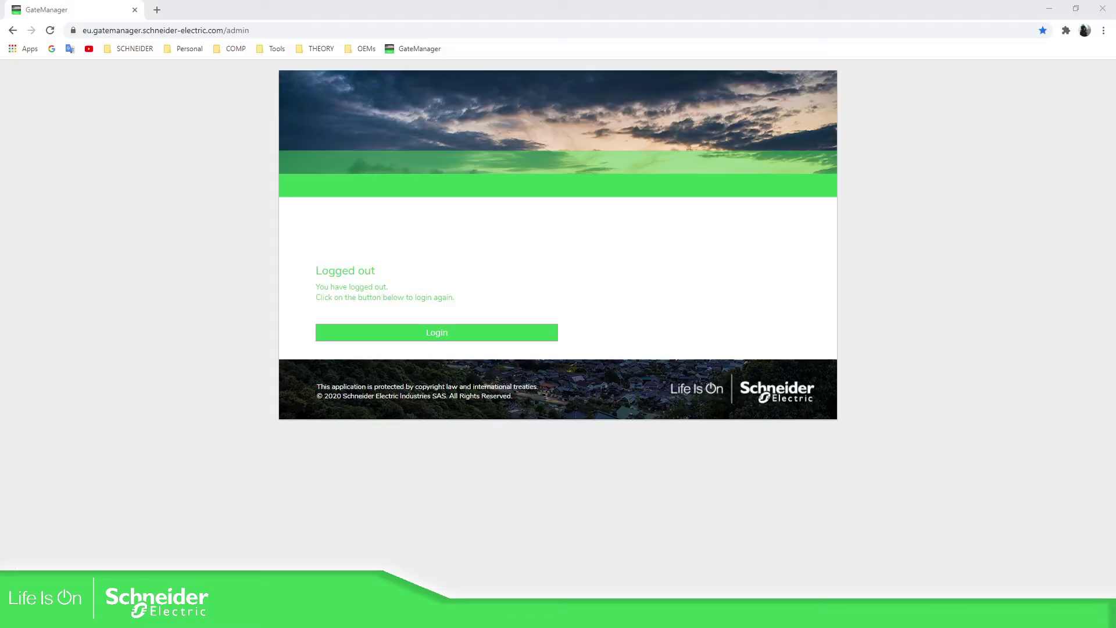
# Log in to the GateManager portal as administrator with the .gmc certificate and its password.
pyautogui.click(437, 336)
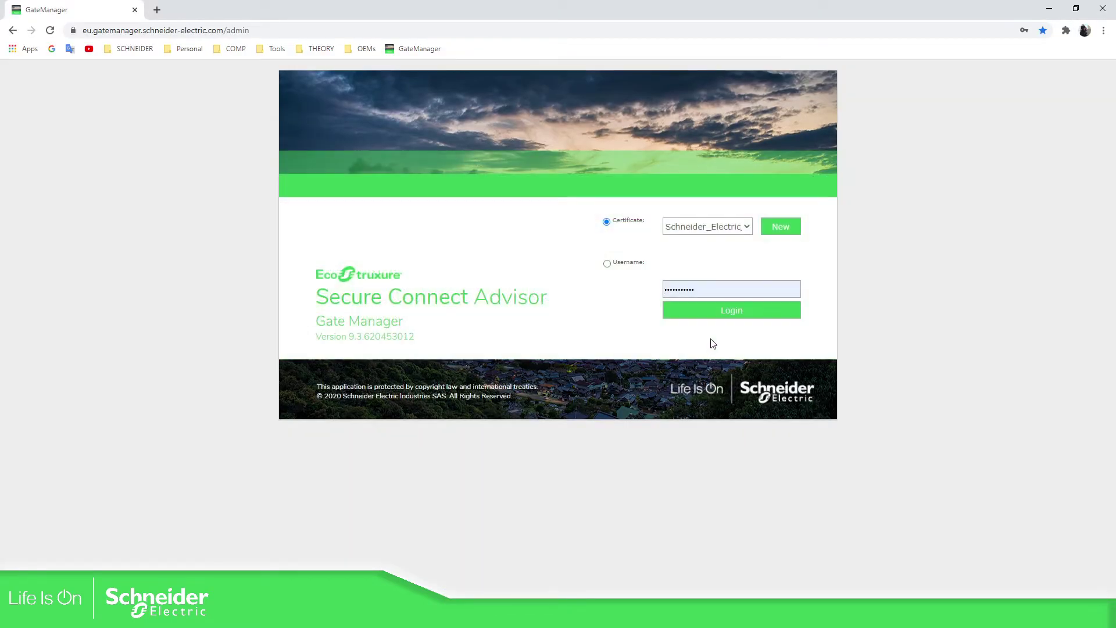
pyautogui.click(744, 229)
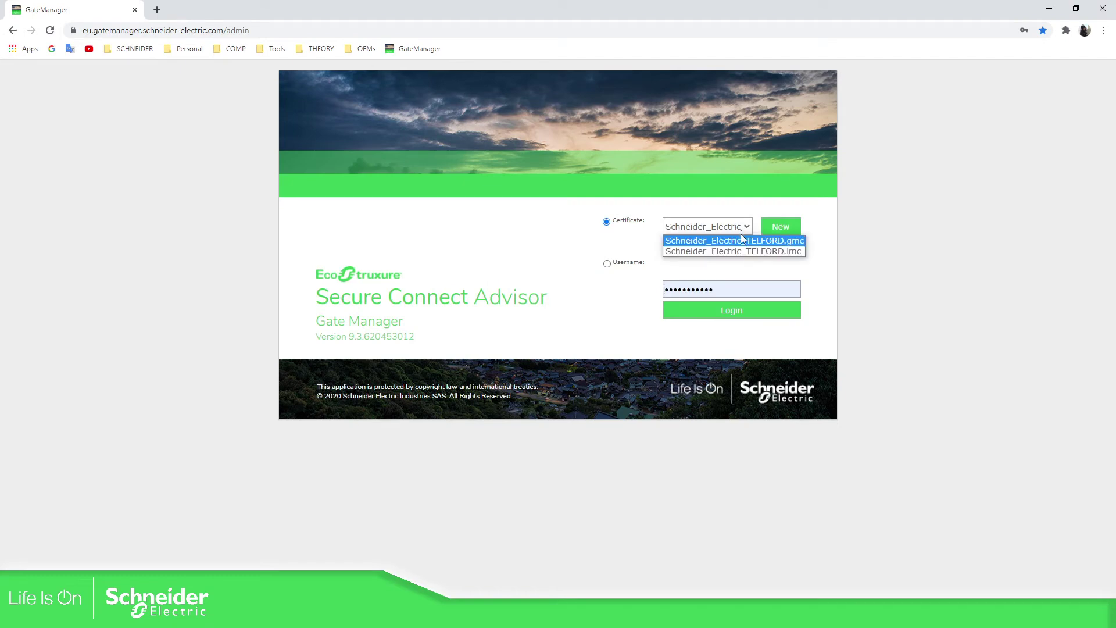
pyautogui.click(740, 247)
pyautogui.doubleClick(698, 290)
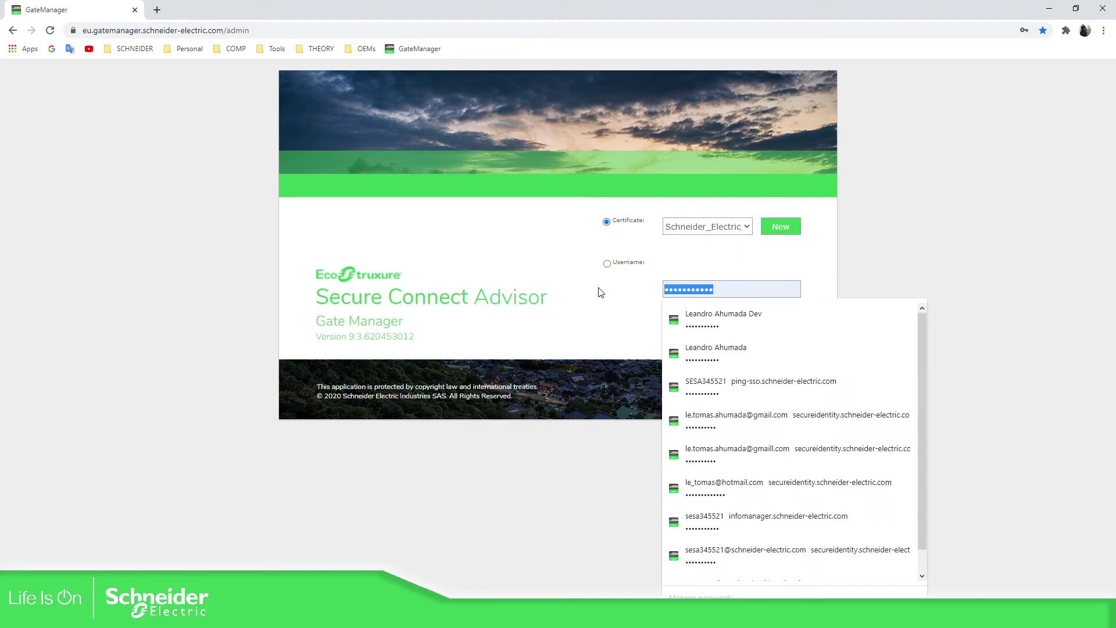
pyautogui.write('•••••••••••')
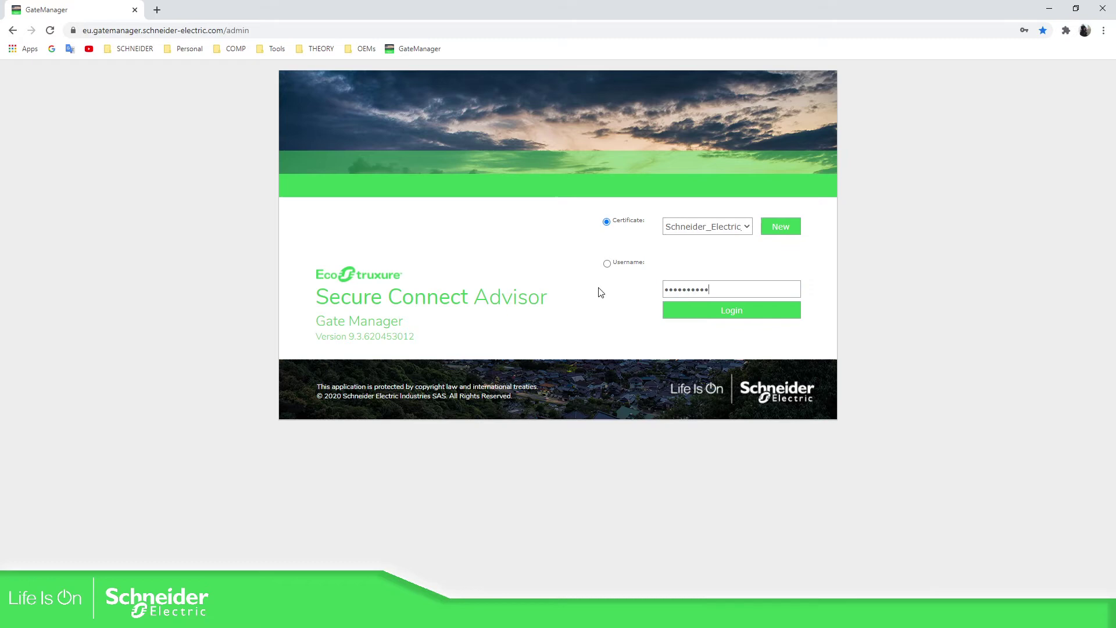
pyautogui.click(686, 308)
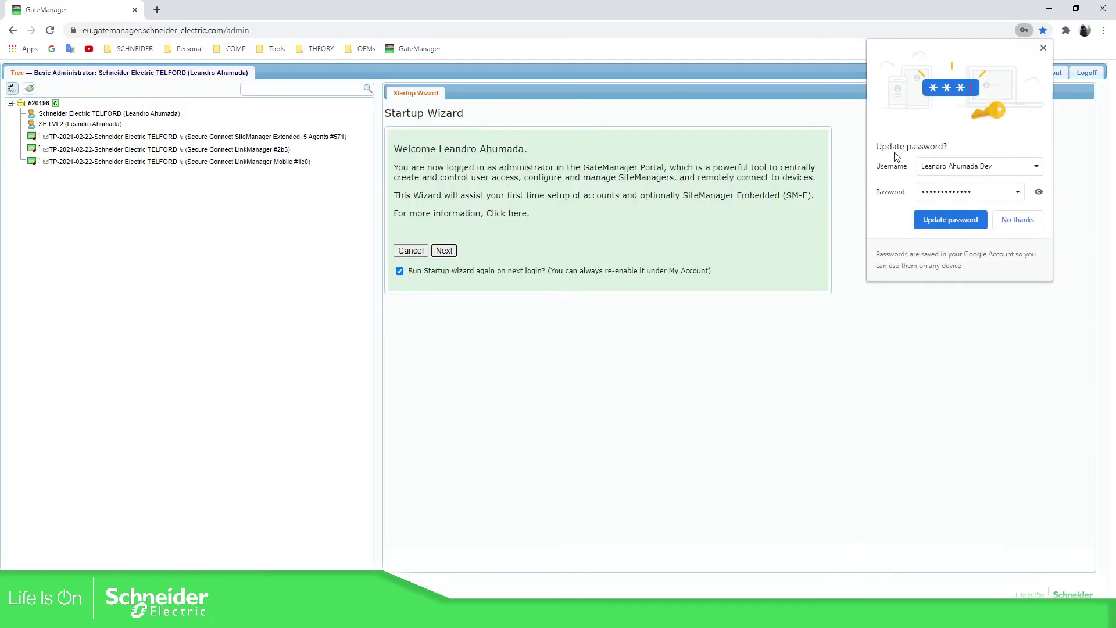
# Dismiss Chrome's Update password bubble and un-maximize the browser window.
pyautogui.click(1044, 48)
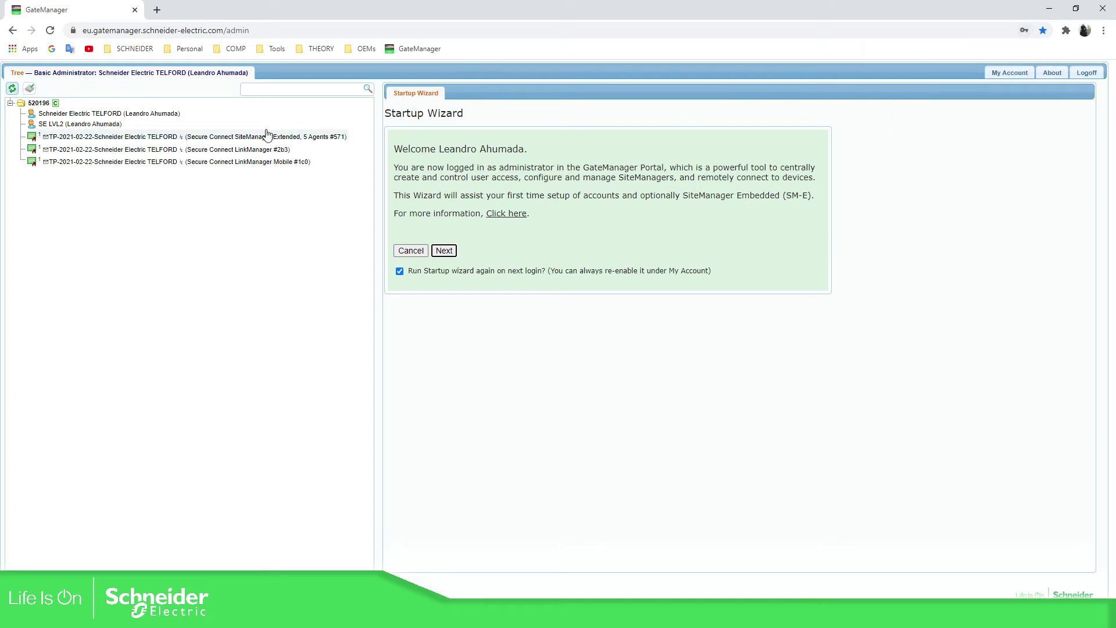
pyautogui.click(138, 242)
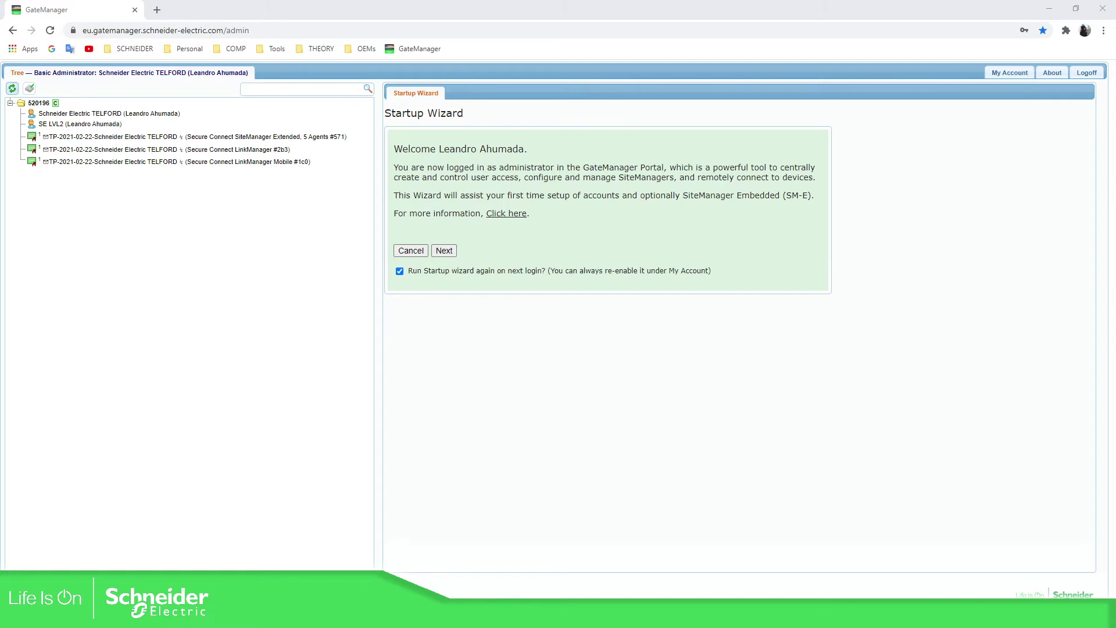
pyautogui.click(491, 7)
pyautogui.moveTo(491, 7); pyautogui.dragTo(440, 13)
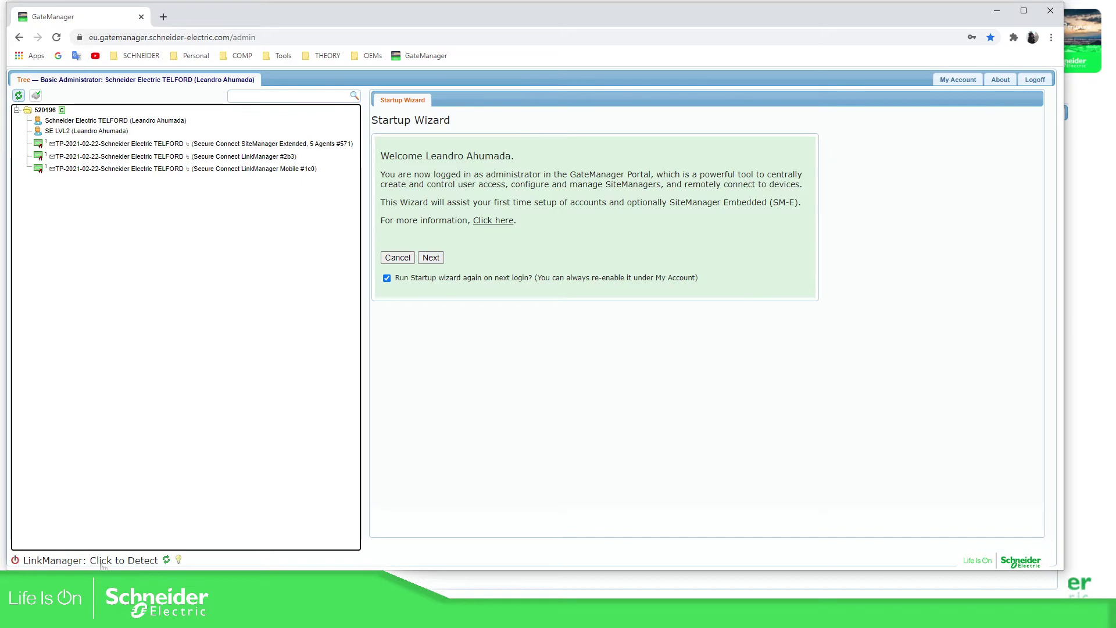
# Detect the LinkManager client from the 'Click to Detect' status, reaching the 'not running' LinkManager tab.
pyautogui.click(165, 562)
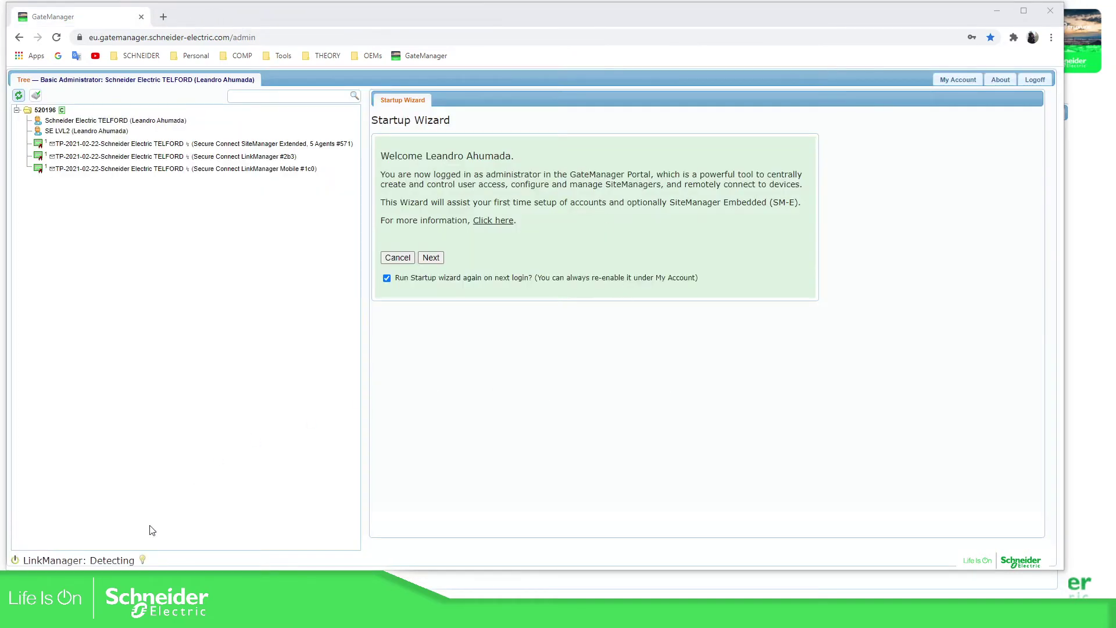
pyautogui.click(111, 560)
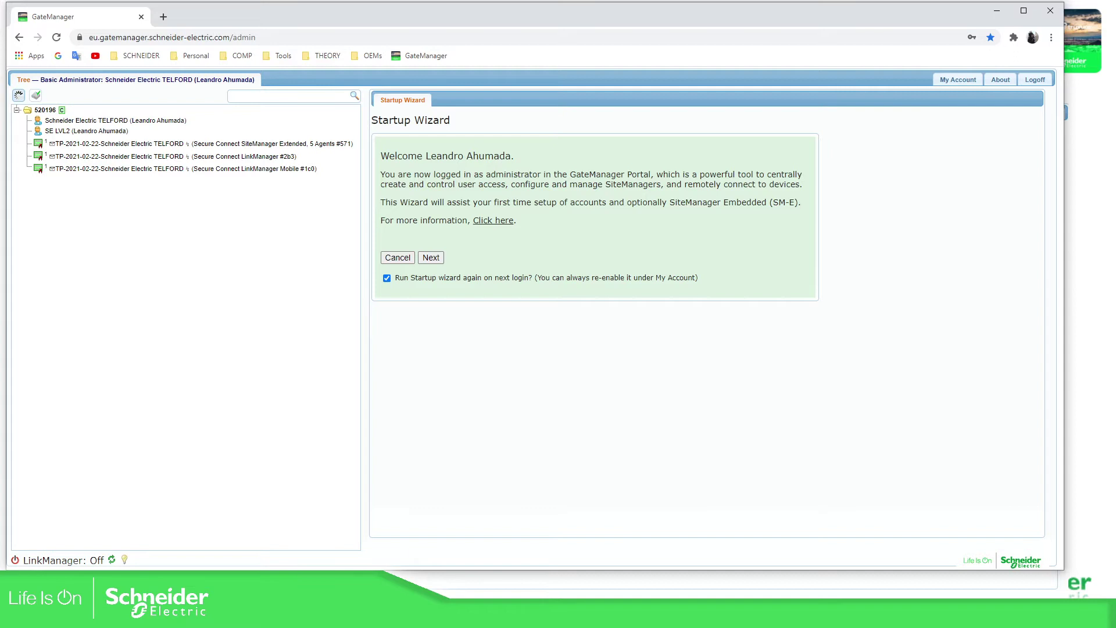
pyautogui.click(271, 616)
pyautogui.click(111, 560)
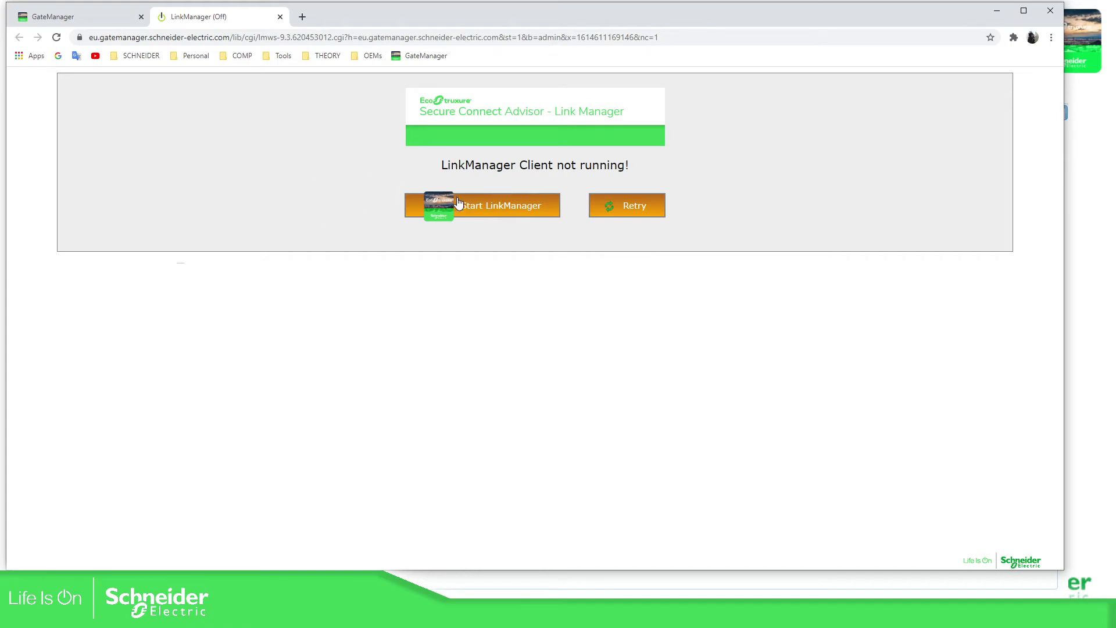
# Try Start LinkManager, then recheck the GateManager and LinkManager (Off) tabs.
pyautogui.click(534, 213)
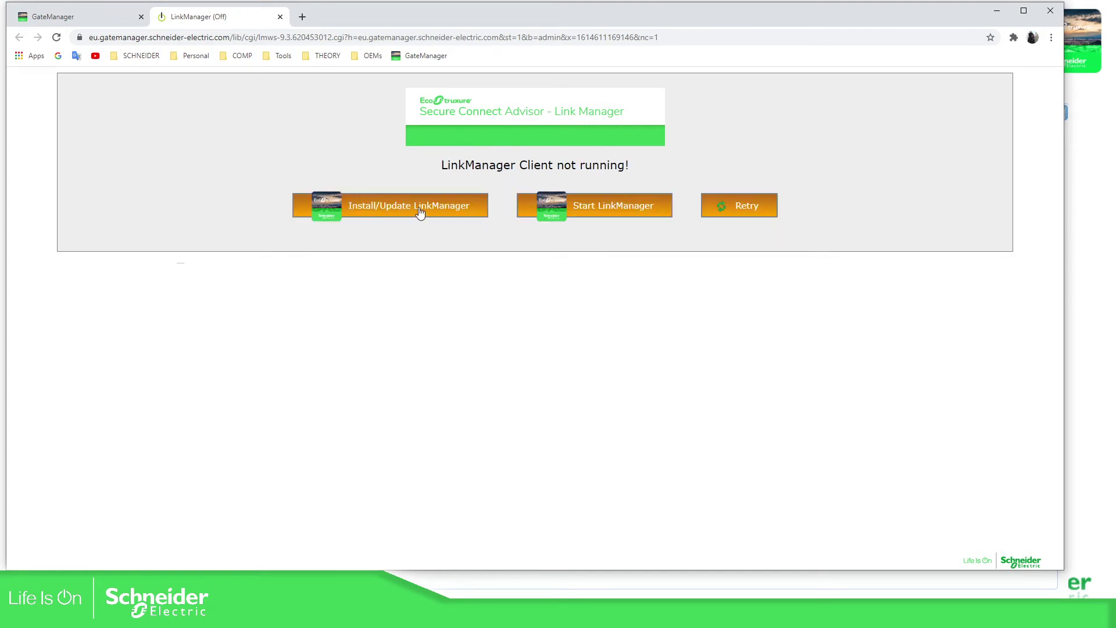
pyautogui.click(110, 19)
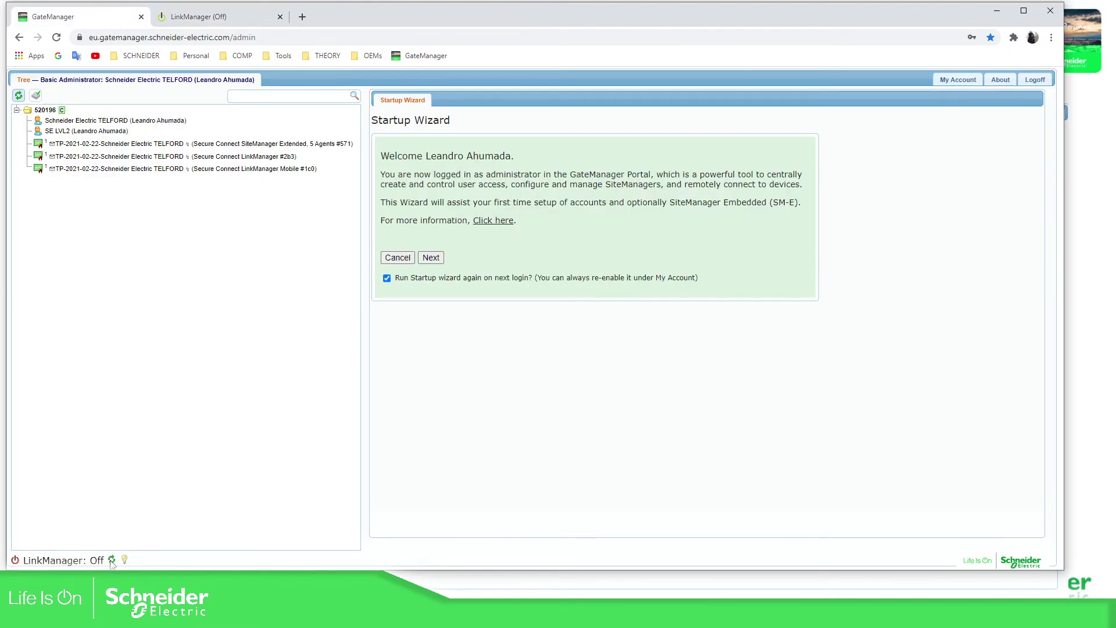
pyautogui.click(244, 18)
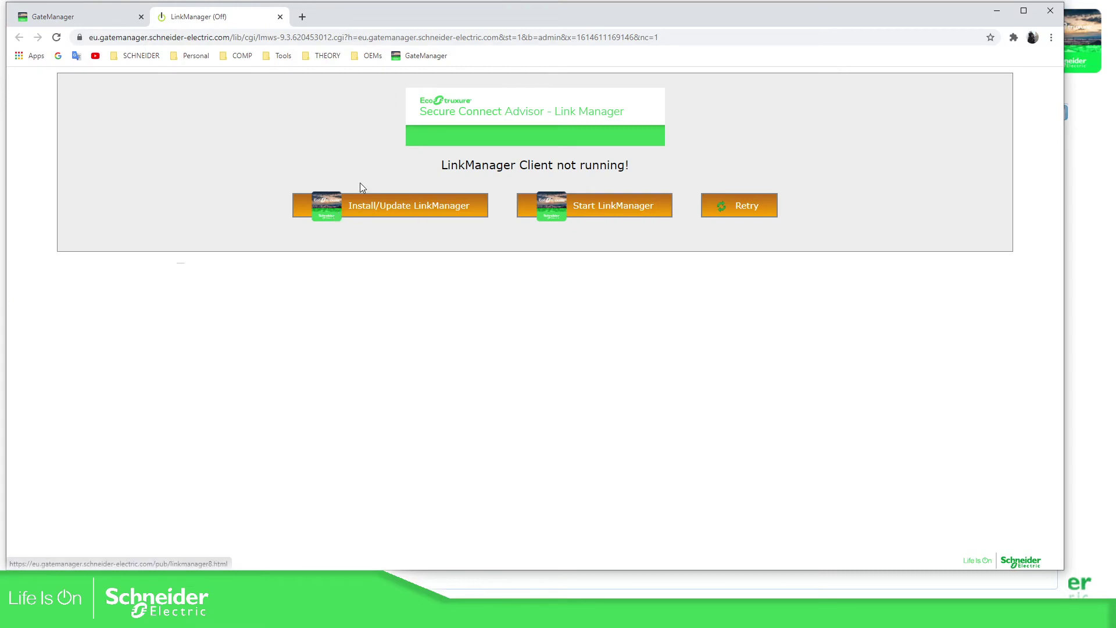
# Download the LinkManager9 32/64 bit Windows installer (exe) and run it from the download bar.
pyautogui.click(400, 217)
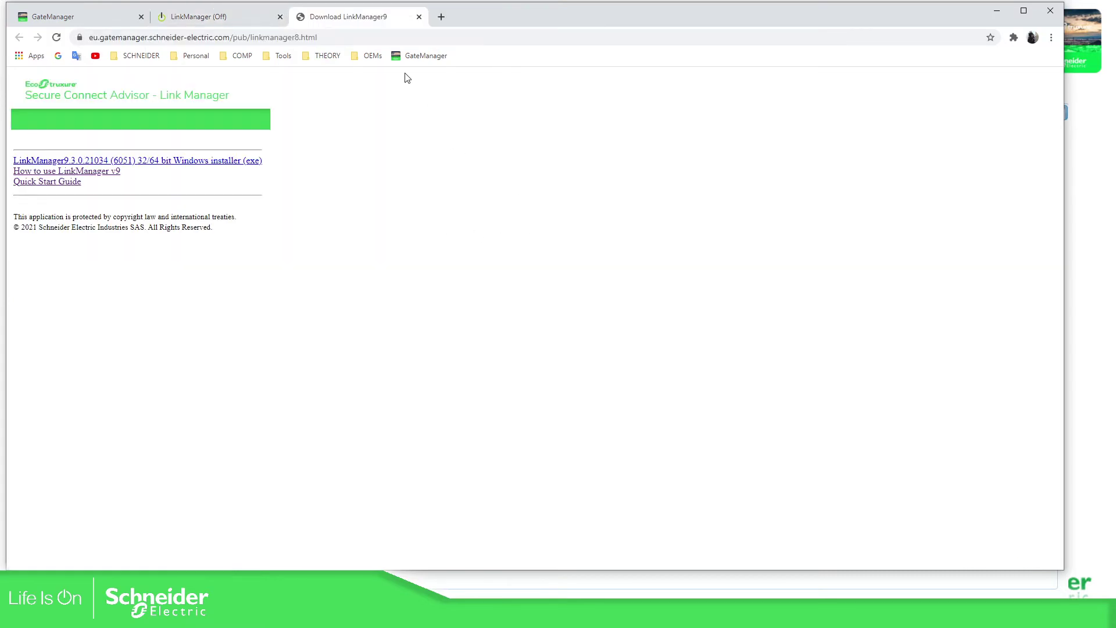
pyautogui.click(83, 162)
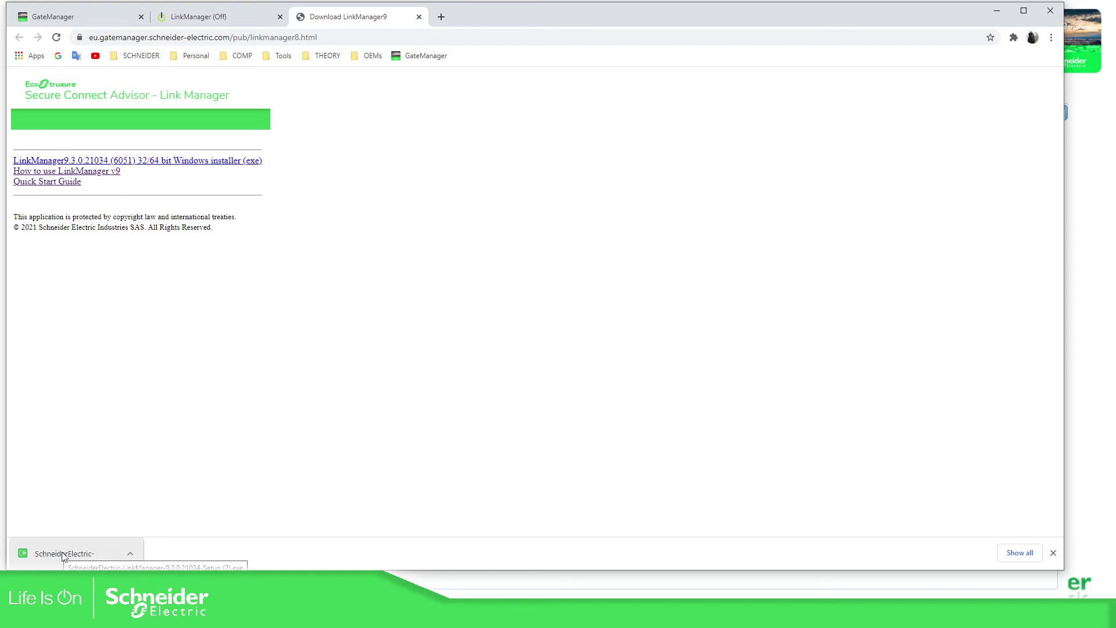
pyautogui.click(82, 552)
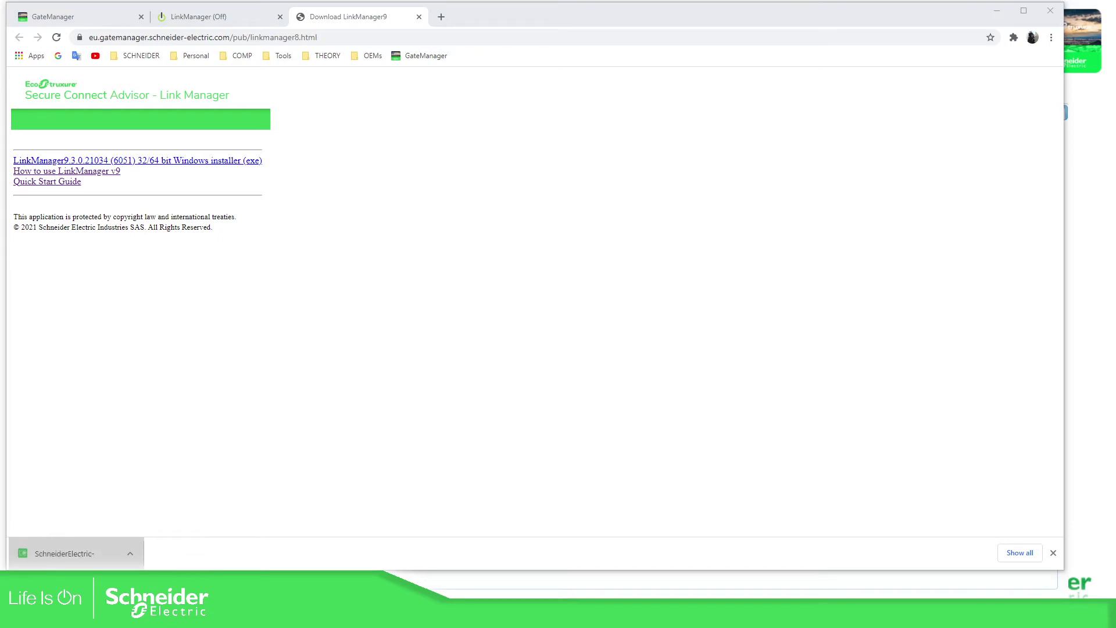
# Install Link Manager 9.3.0.21034 into the default folder, accepting the licence, then close the installer.
pyautogui.moveTo(798, 320); pyautogui.dragTo(488, 220)
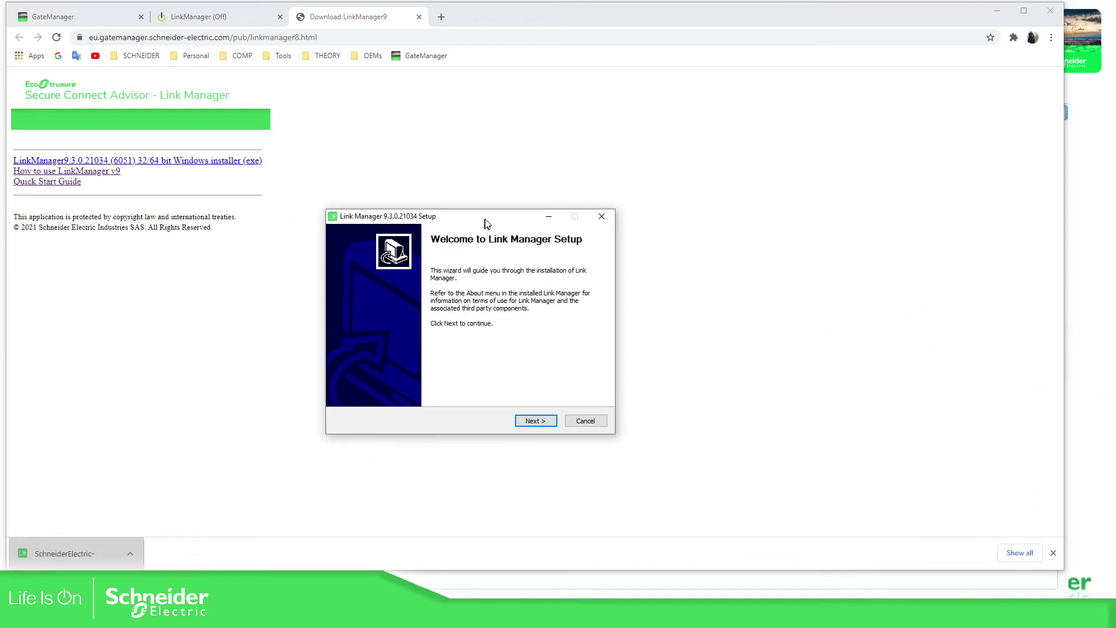
pyautogui.click(547, 418)
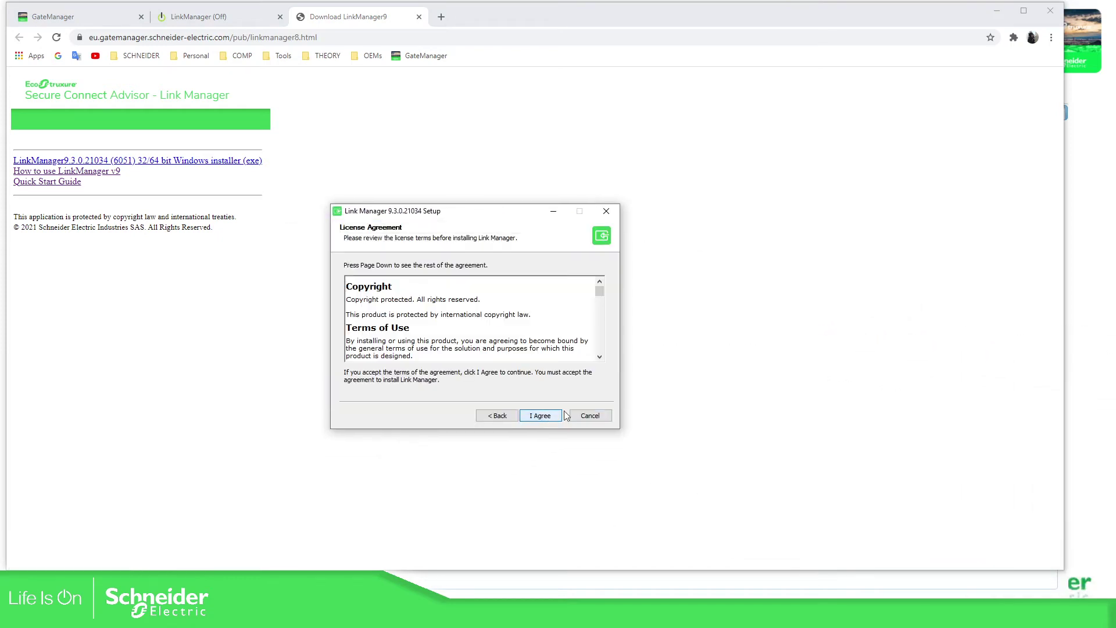
pyautogui.click(541, 417)
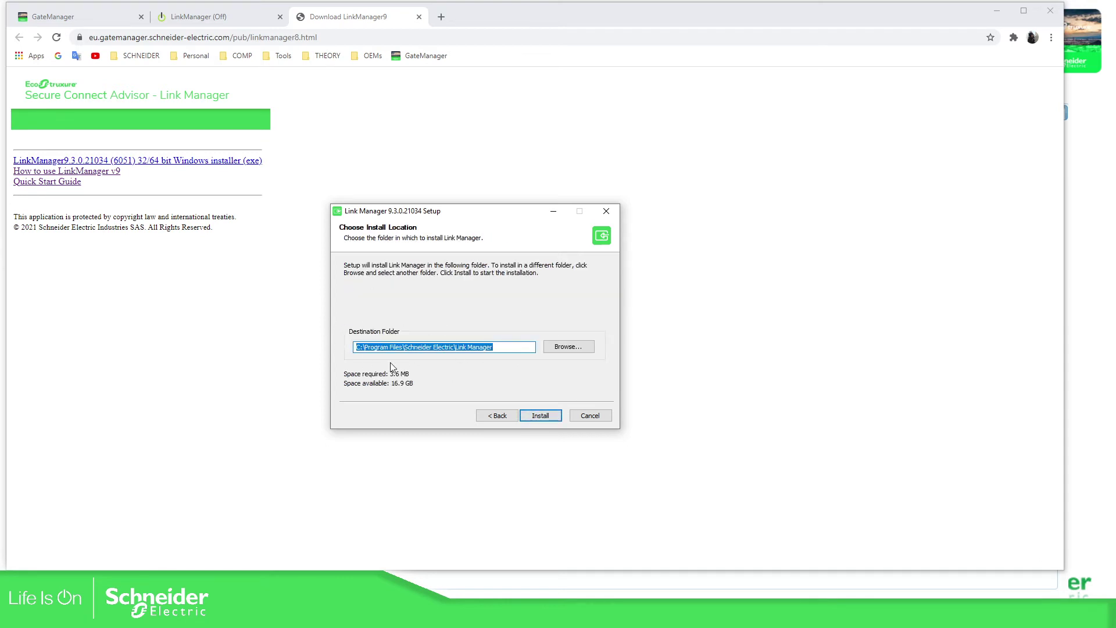
pyautogui.click(541, 417)
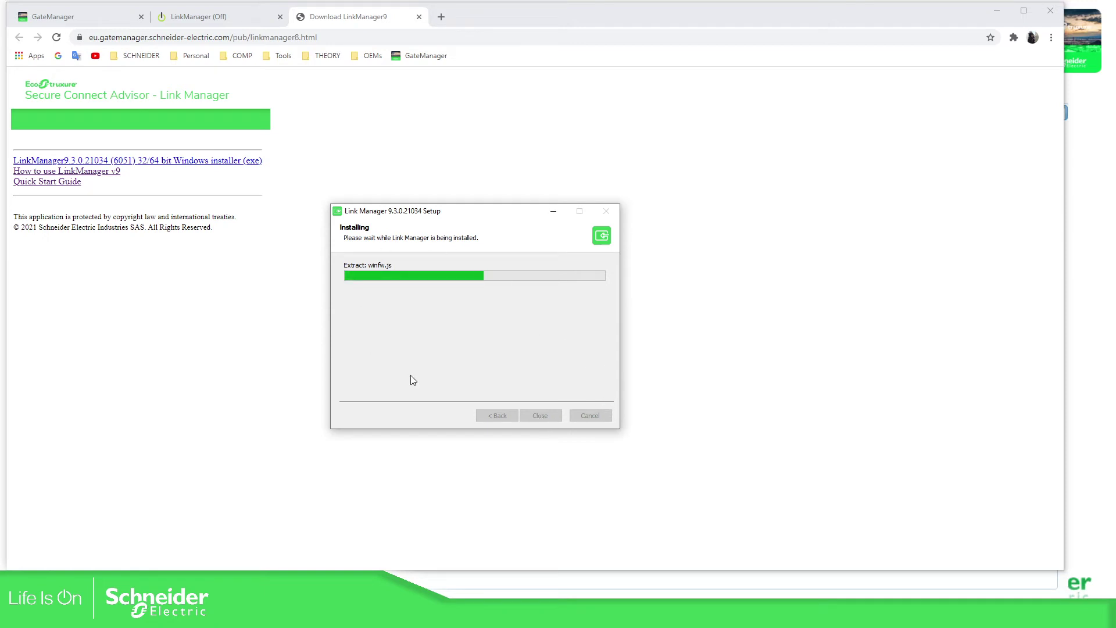
pyautogui.moveTo(466, 212); pyautogui.dragTo(541, 166)
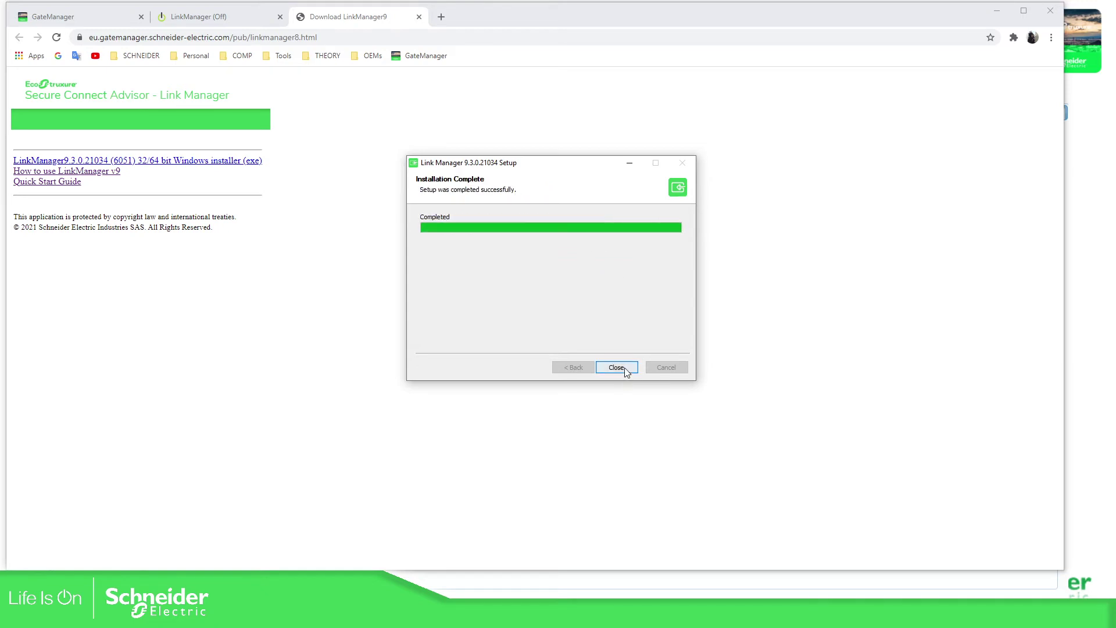
pyautogui.click(617, 368)
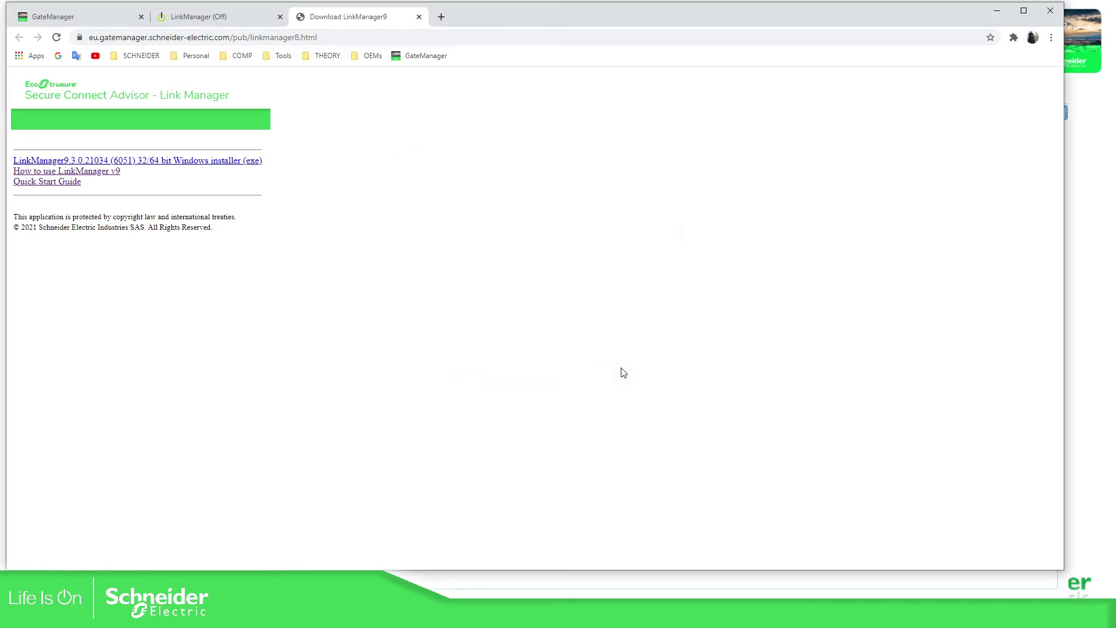
# Close the Download LinkManager9 tab and launch the installed client with Start LinkManager.
pyautogui.click(419, 17)
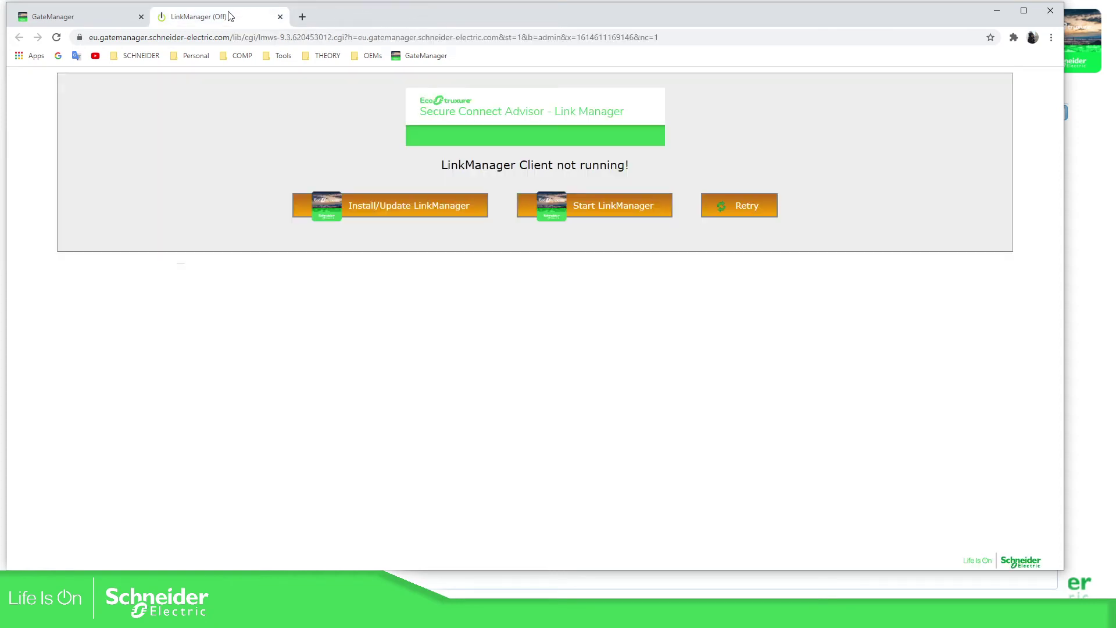
pyautogui.click(620, 215)
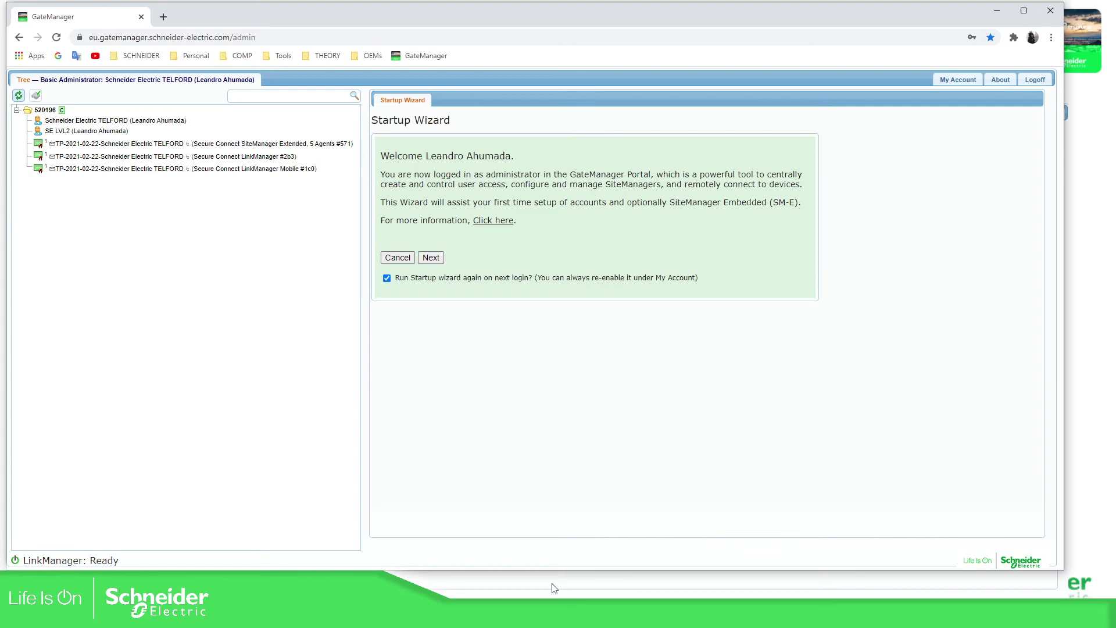
# Minimize the browser and step through the slides to the Startup Wizard screenshot slide.
pyautogui.click(998, 11)
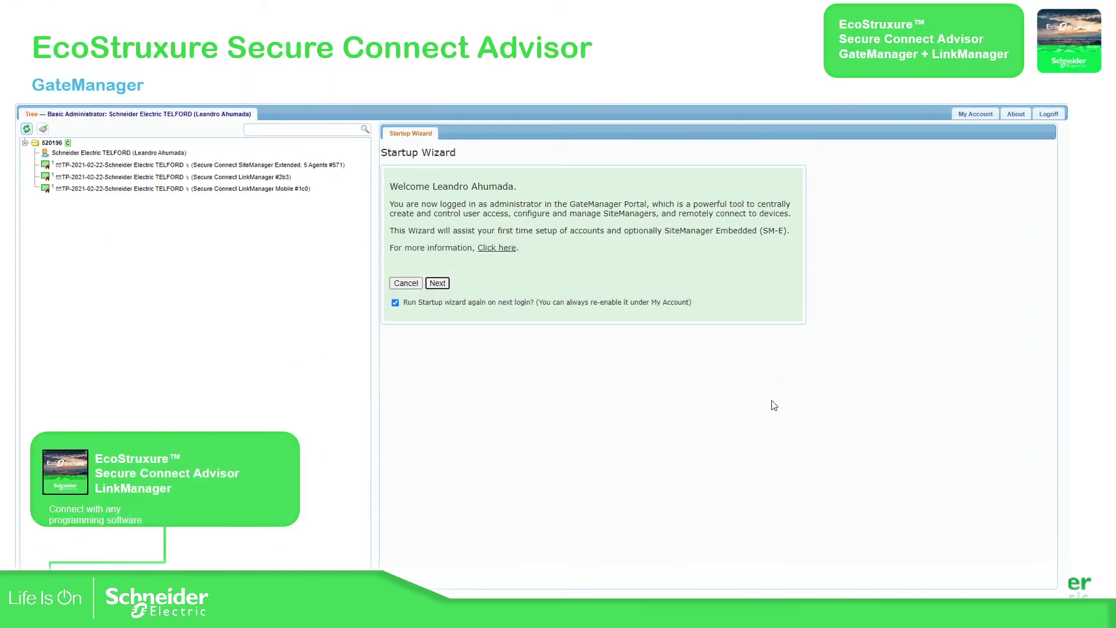
pyautogui.click(759, 414)
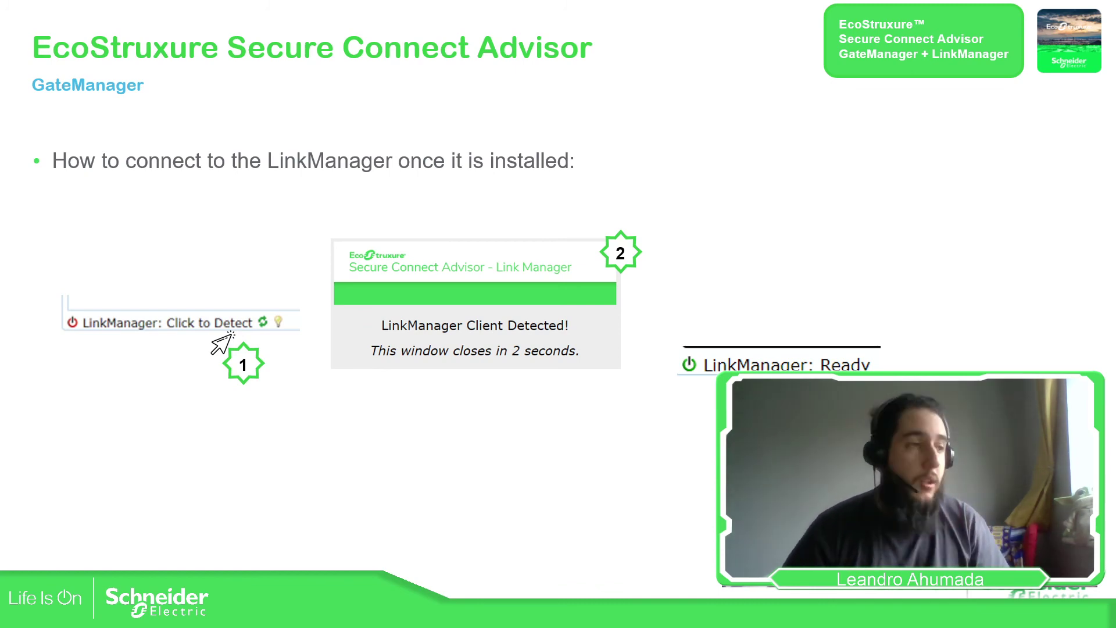
pyautogui.press('Left')
pyautogui.press('Left')
pyautogui.press('Left')
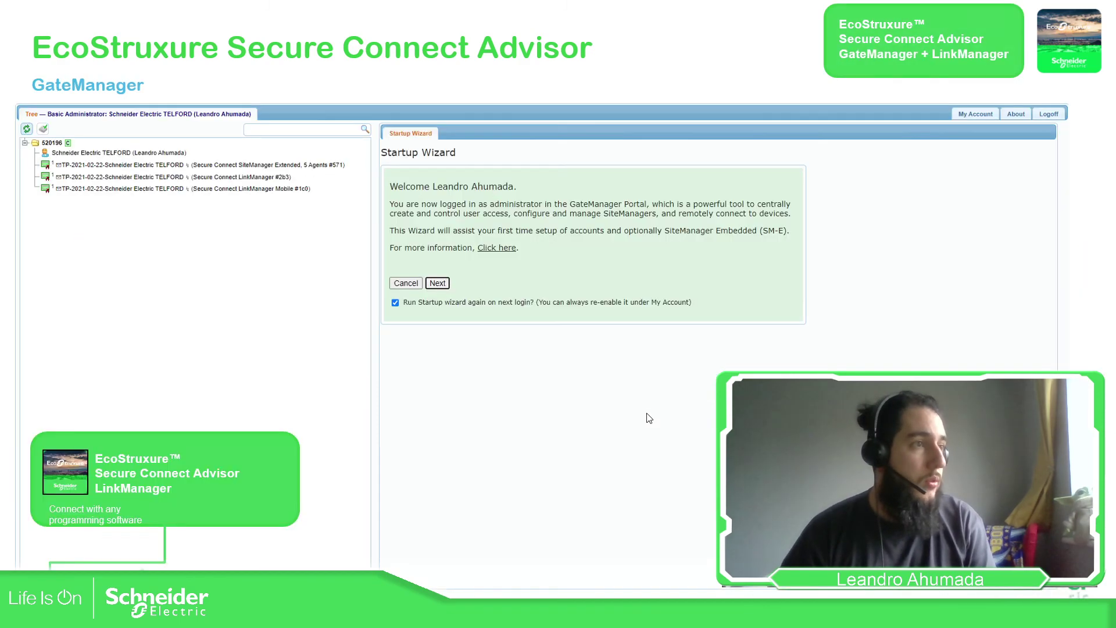